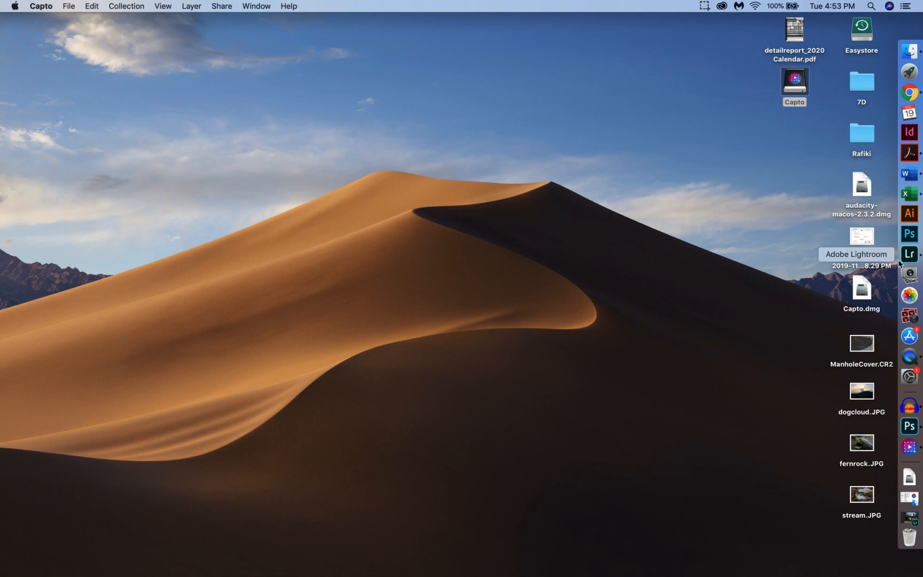
# Launch Adobe Lightroom and choose ManholeCover.CR2 from the Desktop to review for import.
pyautogui.click(909, 255)
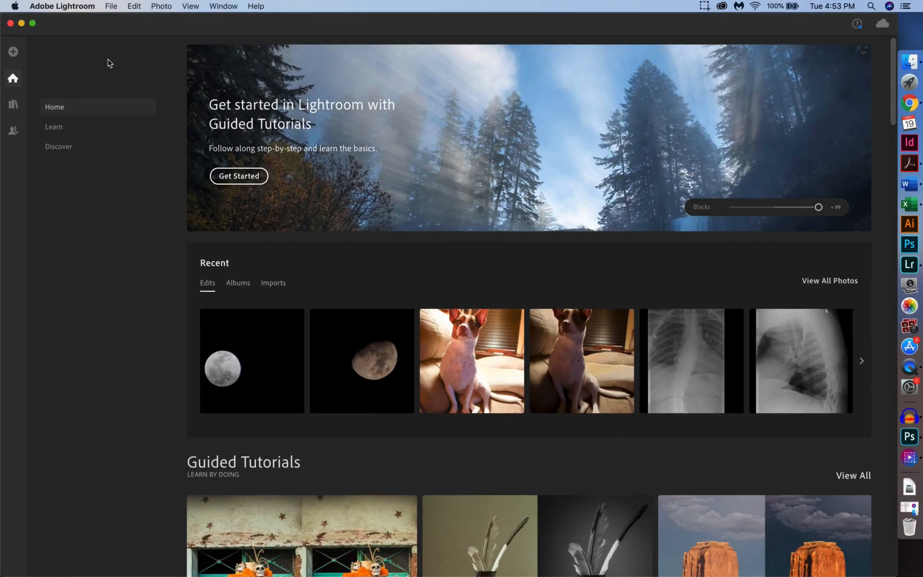
pyautogui.click(13, 54)
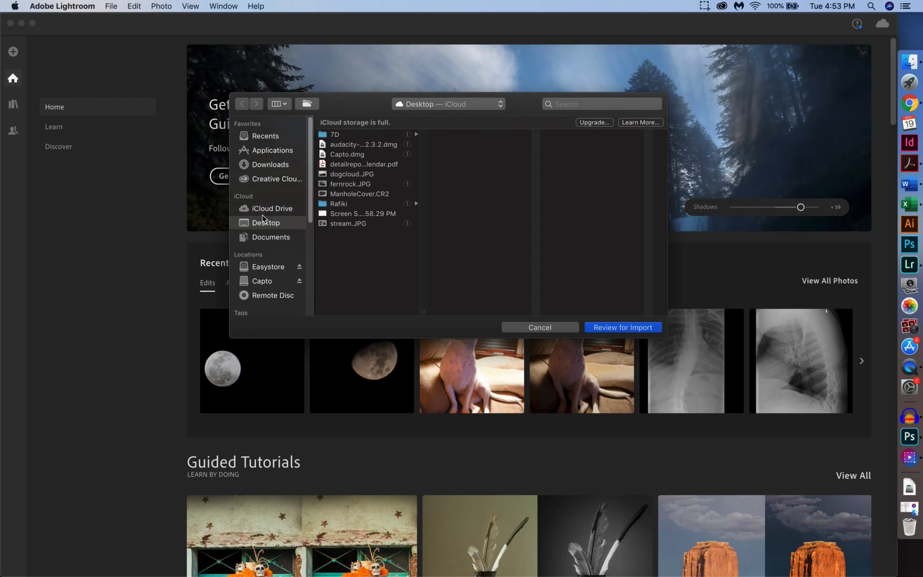
pyautogui.click(344, 194)
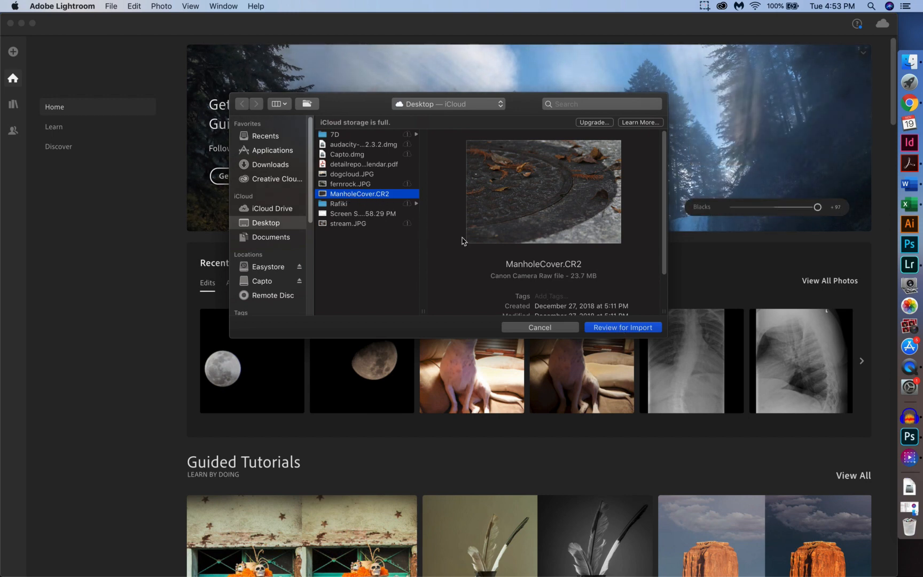
pyautogui.click(628, 328)
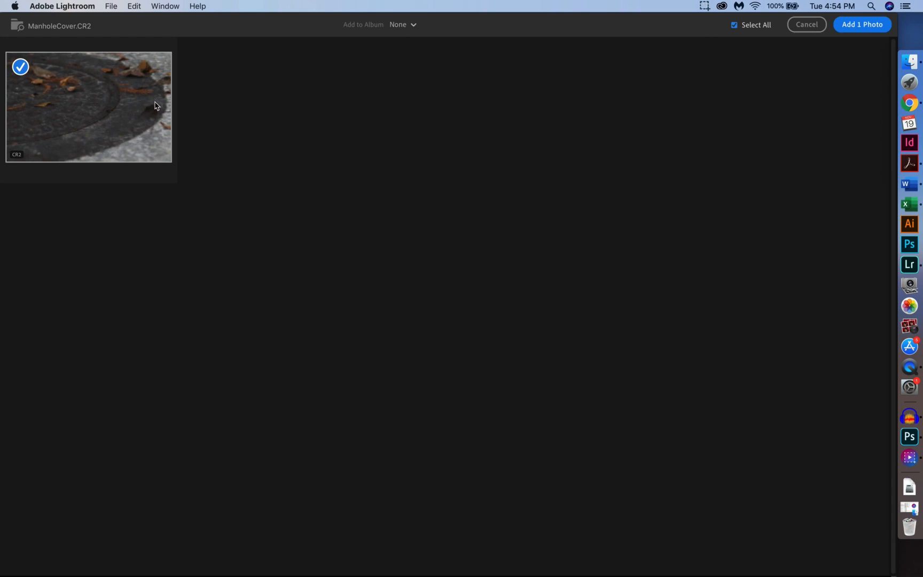
# Create a new album named "sample" for the import and add the photo to it.
pyautogui.click(404, 25)
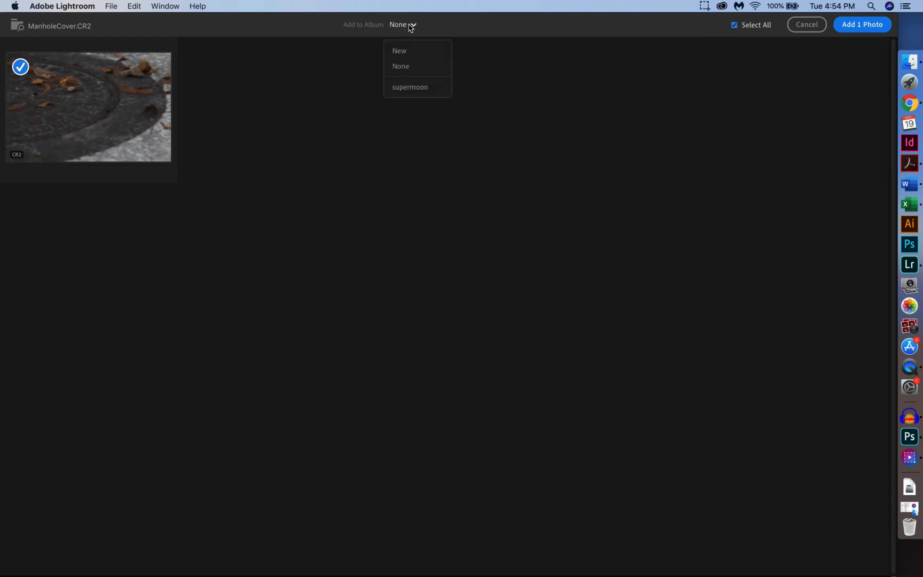
pyautogui.click(401, 54)
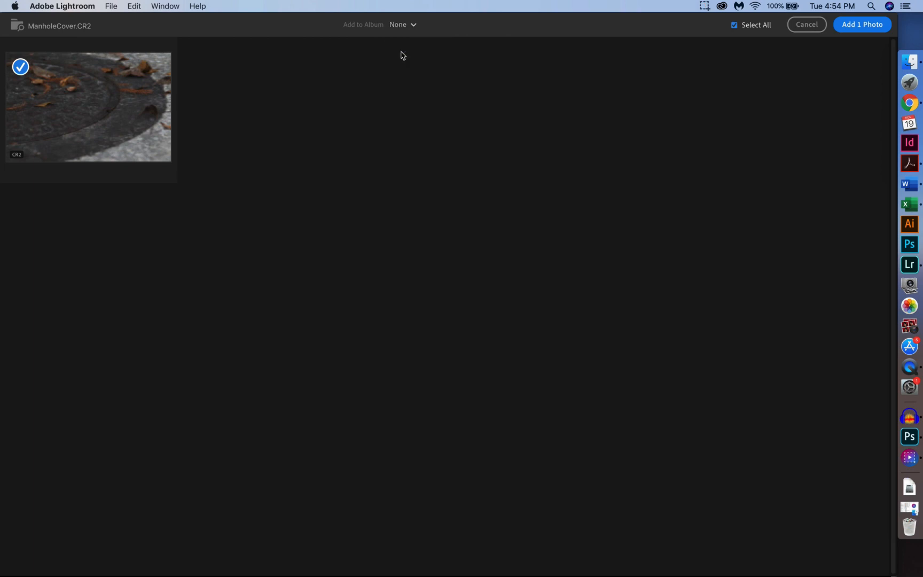
pyautogui.click(404, 313)
pyautogui.write('sample')
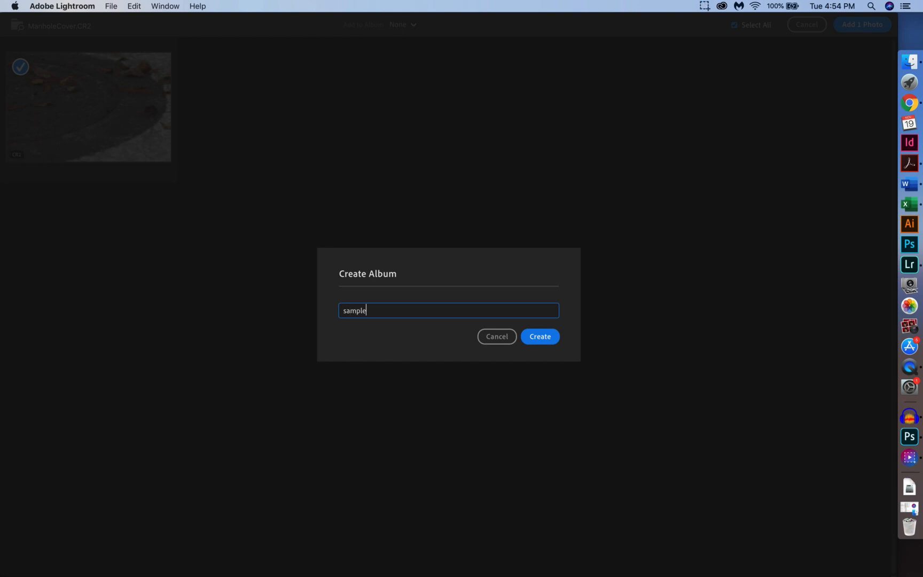
pyautogui.click(539, 336)
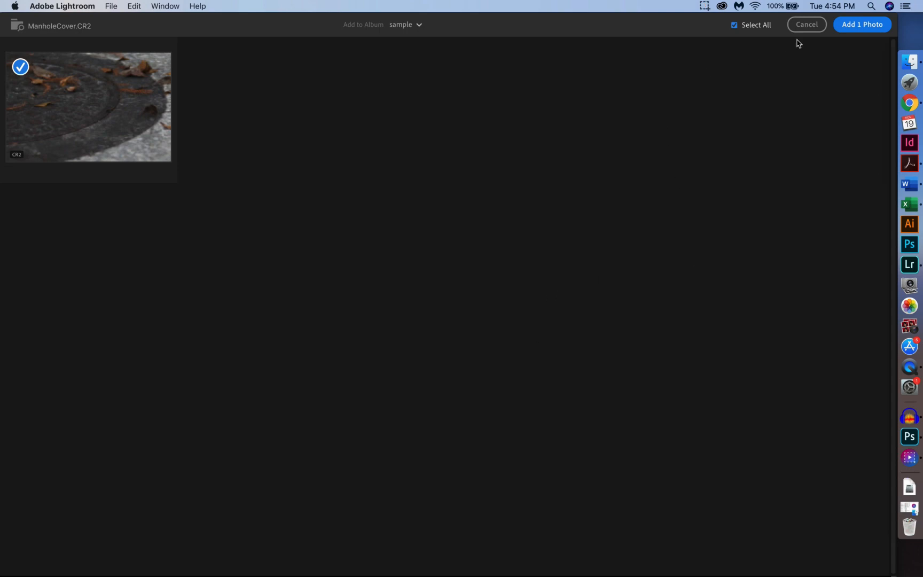
pyautogui.click(863, 30)
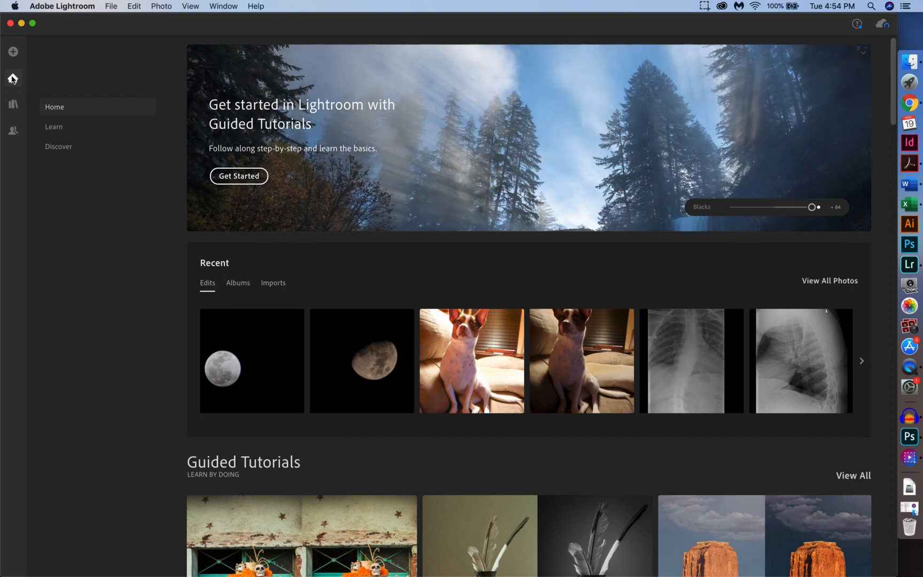
# Go to the sample album in the photo library and open the manhole cover photo in the single-photo view.
pyautogui.click(14, 104)
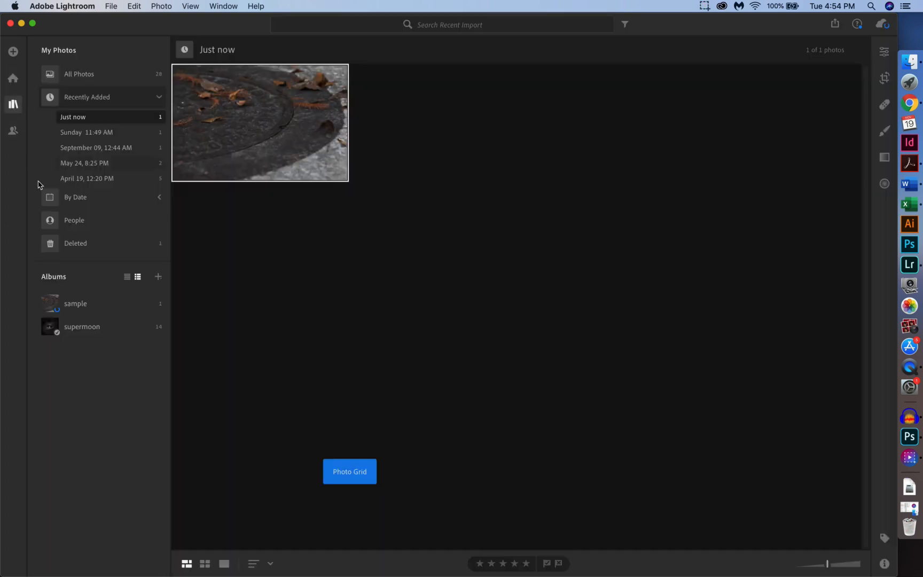
pyautogui.click(76, 308)
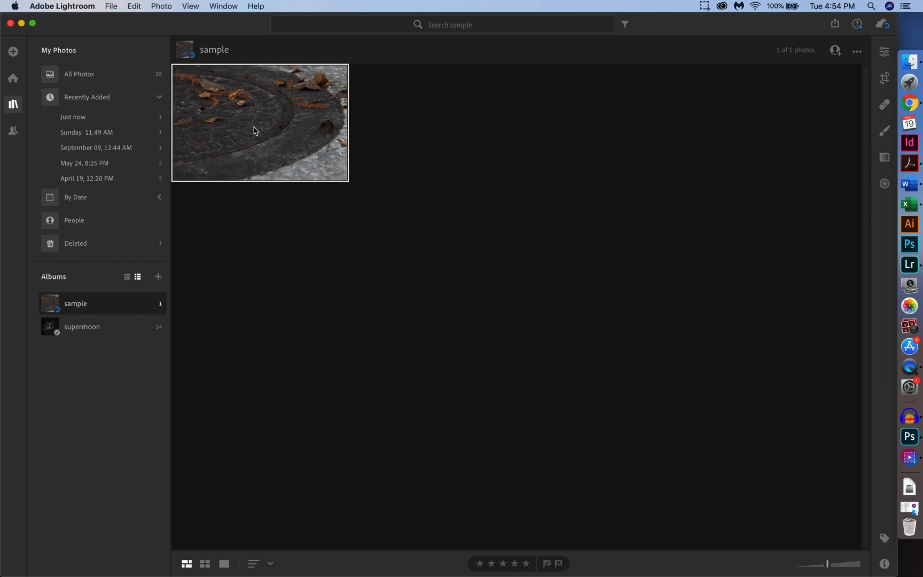
pyautogui.click(13, 105)
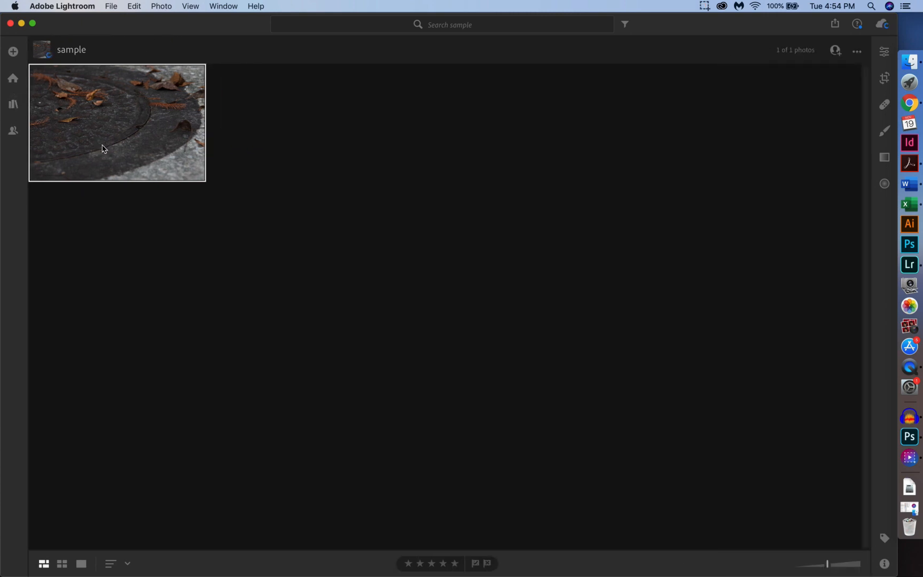
pyautogui.doubleClick(148, 144)
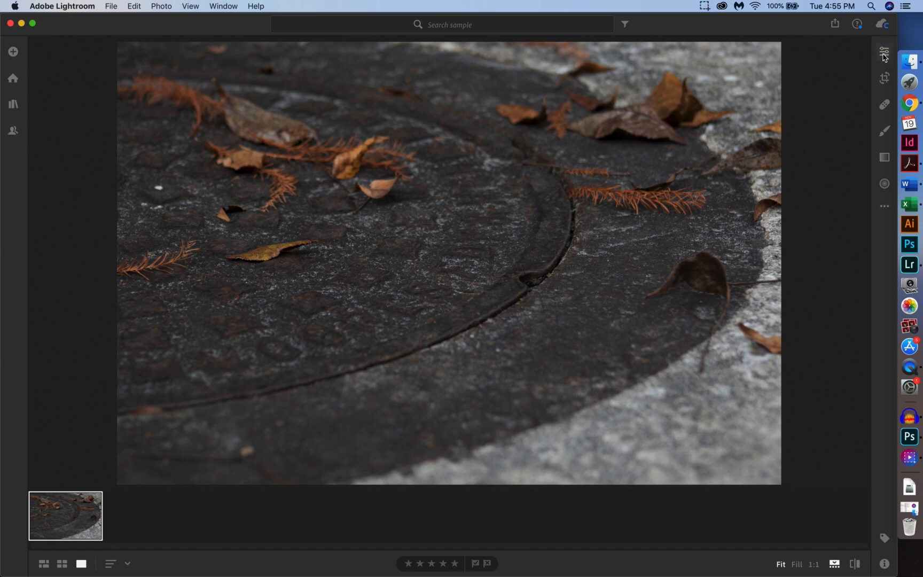
# Show the edit controls and apply the Auto adjustments to the manhole cover photo.
pyautogui.click(883, 53)
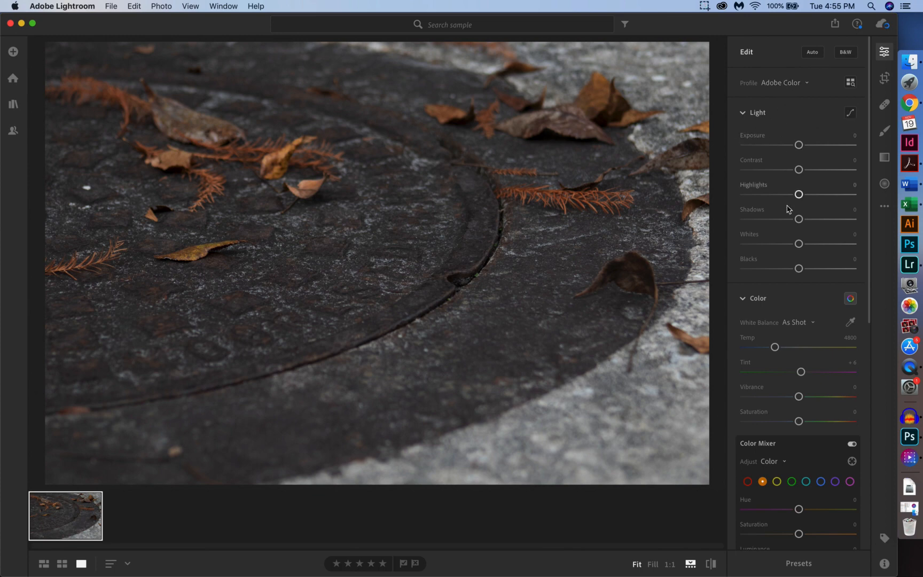
pyautogui.scroll(-1, 822, 363)
pyautogui.scroll(-10, 822, 363)
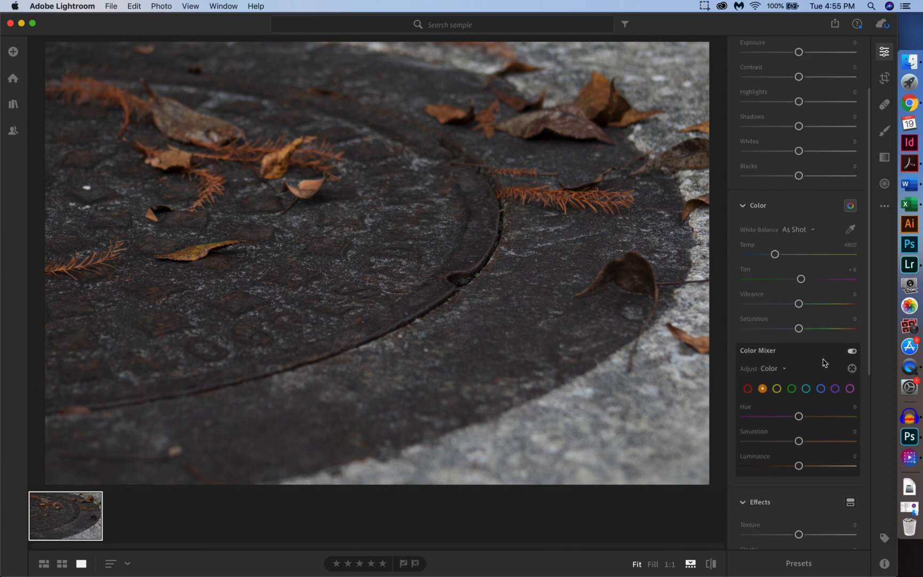
pyautogui.scroll(10, 822, 363)
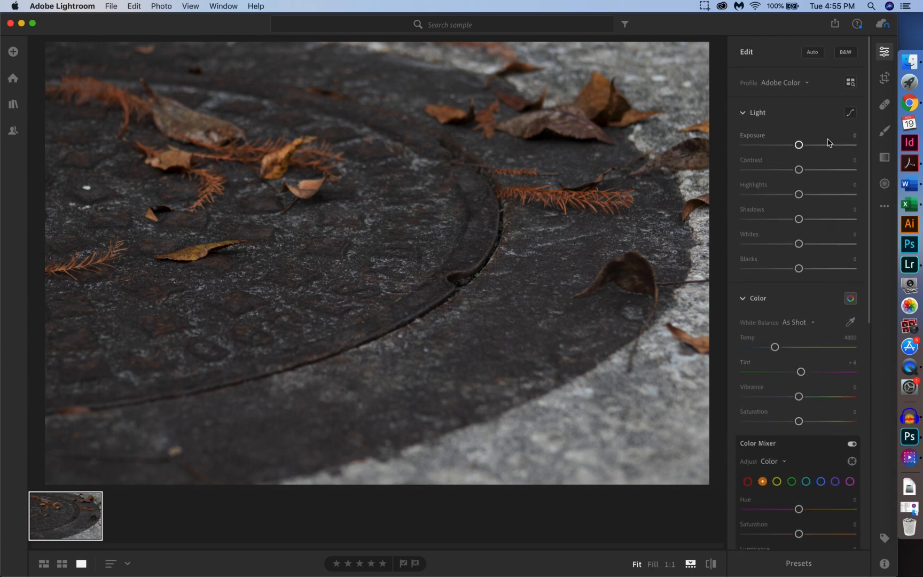
pyautogui.click(813, 53)
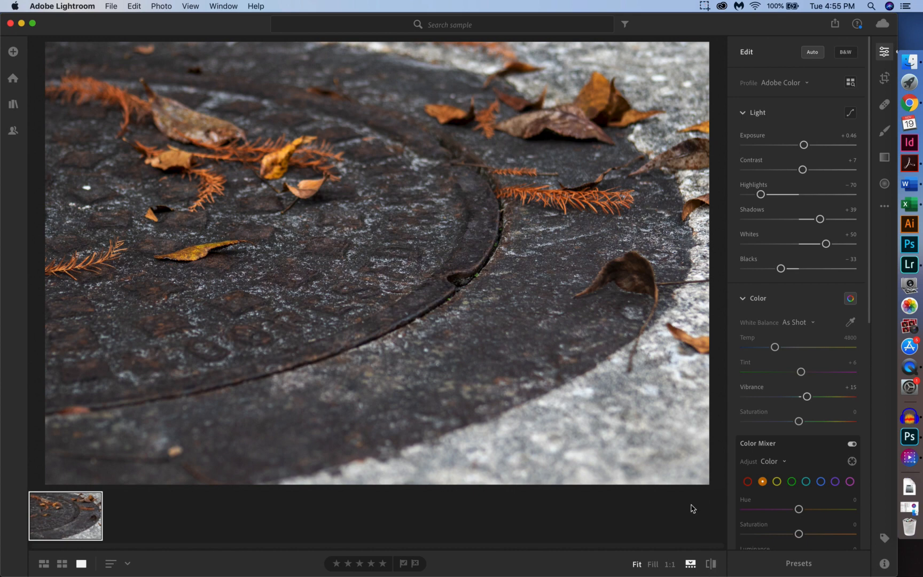
# Compare the auto-adjusted photo with its original version twice, ending on the edited version.
pyautogui.click(711, 565)
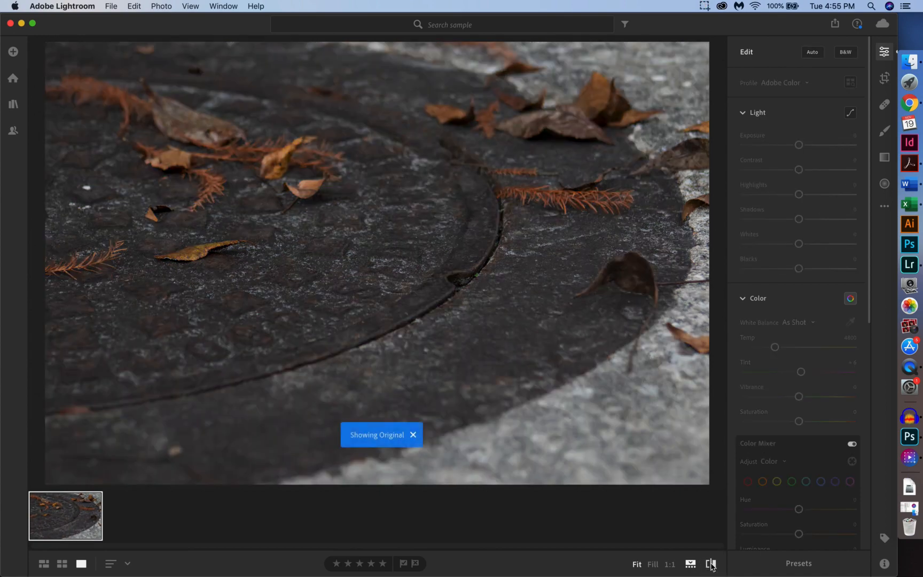
pyautogui.click(711, 564)
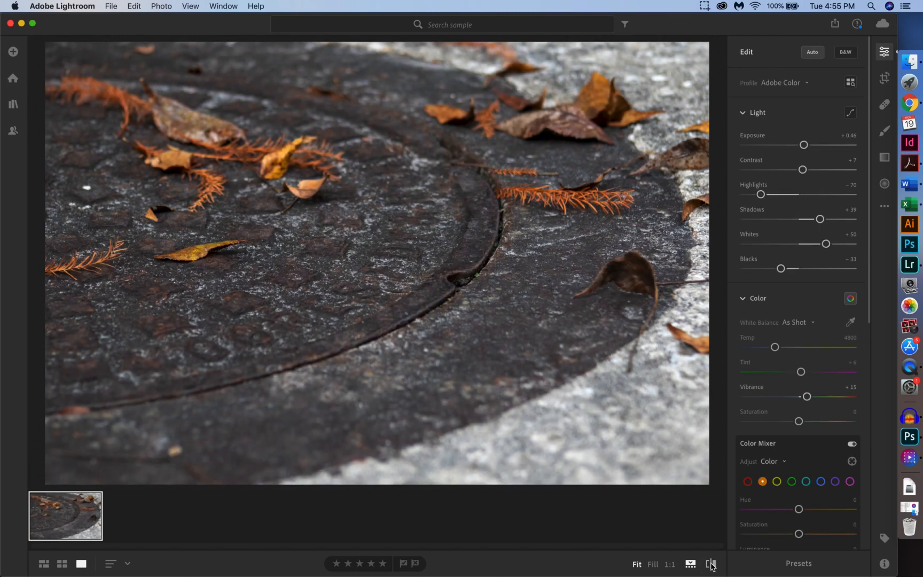
pyautogui.click(711, 565)
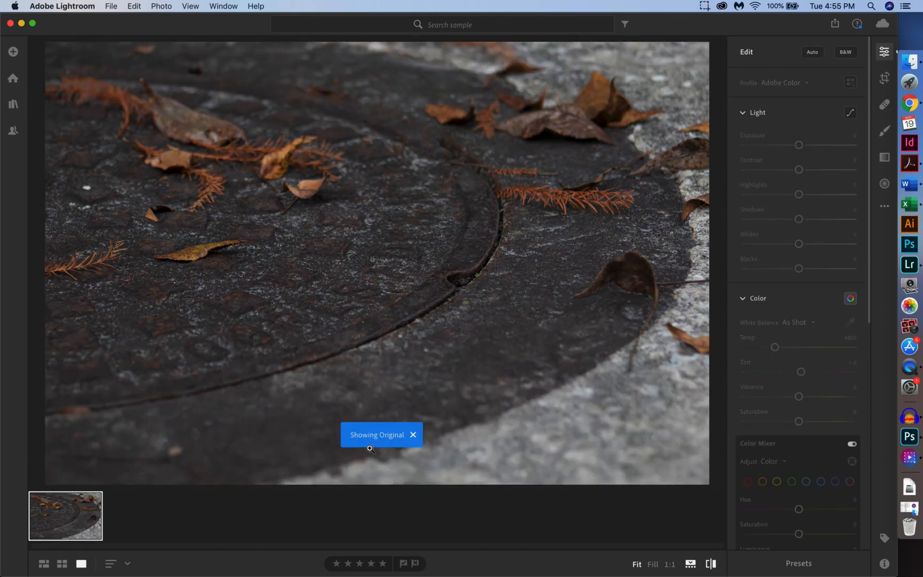
pyautogui.click(711, 564)
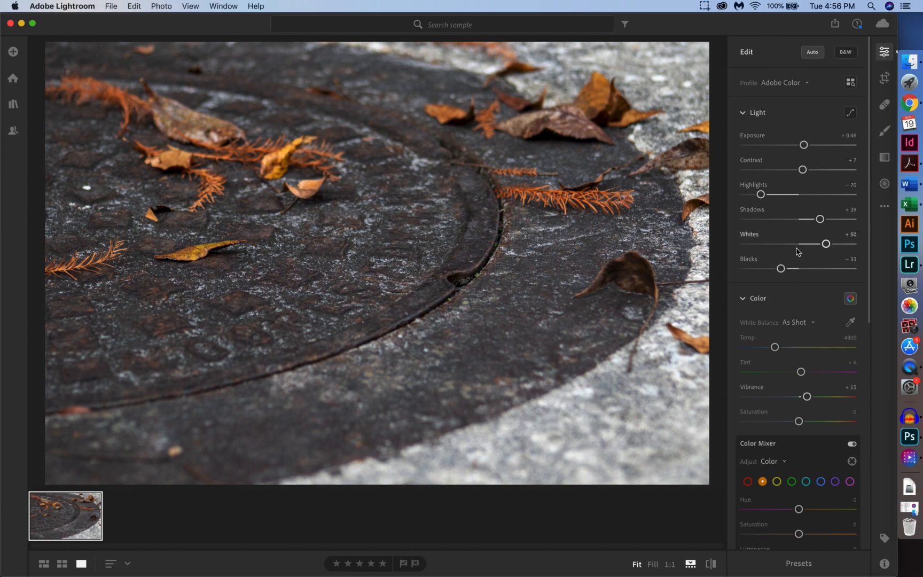
# Fine-tune the photo's light: Shadows +44, Exposure 0, Whites +74 and Blacks -18.
pyautogui.moveTo(820, 220)
pyautogui.mouseDown()
pyautogui.moveTo(785, 220)
pyautogui.moveTo(830, 222)
pyautogui.moveTo(802, 224)
pyautogui.moveTo(828, 225)
pyautogui.moveTo(837, 248)
pyautogui.moveTo(823, 218)
pyautogui.mouseUp()
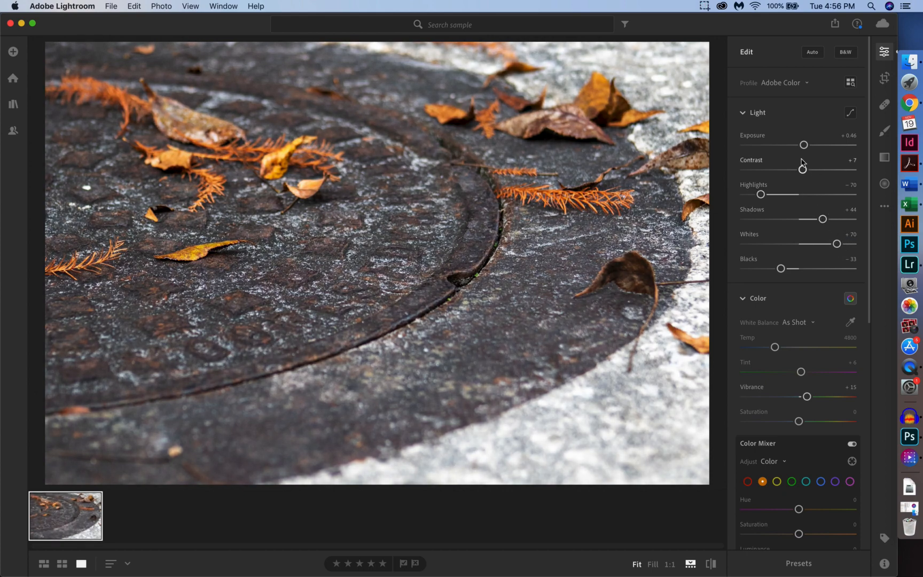
pyautogui.moveTo(805, 145)
pyautogui.mouseDown()
pyautogui.moveTo(827, 147)
pyautogui.moveTo(768, 146)
pyautogui.moveTo(801, 151)
pyautogui.mouseUp()
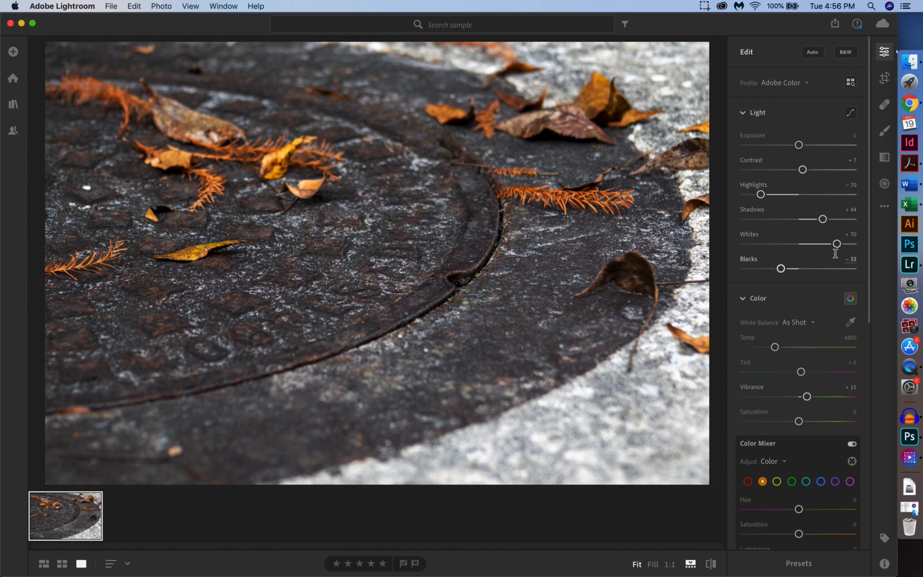
pyautogui.moveTo(836, 245)
pyautogui.mouseDown()
pyautogui.moveTo(828, 246)
pyautogui.moveTo(839, 247)
pyautogui.mouseUp()
pyautogui.moveTo(780, 268)
pyautogui.mouseDown()
pyautogui.moveTo(824, 271)
pyautogui.moveTo(753, 272)
pyautogui.moveTo(798, 274)
pyautogui.moveTo(789, 274)
pyautogui.mouseUp()
# Set the photo's colour temperature to 4767 and the orange saturation in the Color Mixer to -36.
pyautogui.scroll(-4, 787, 315)
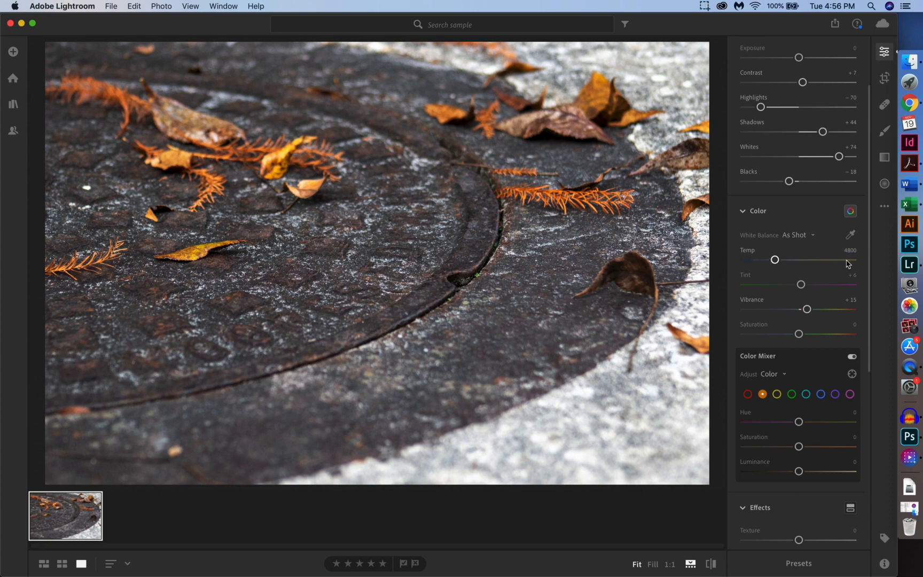
pyautogui.moveTo(776, 264)
pyautogui.mouseDown()
pyautogui.moveTo(795, 262)
pyautogui.moveTo(762, 261)
pyautogui.moveTo(774, 261)
pyautogui.mouseUp()
pyautogui.scroll(-5, 785, 300)
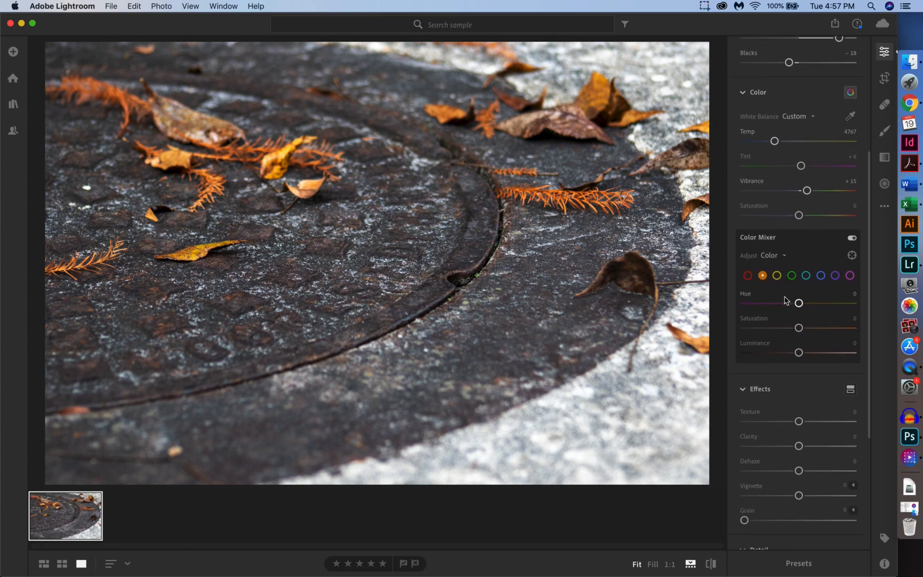
pyautogui.scroll(-1, 785, 300)
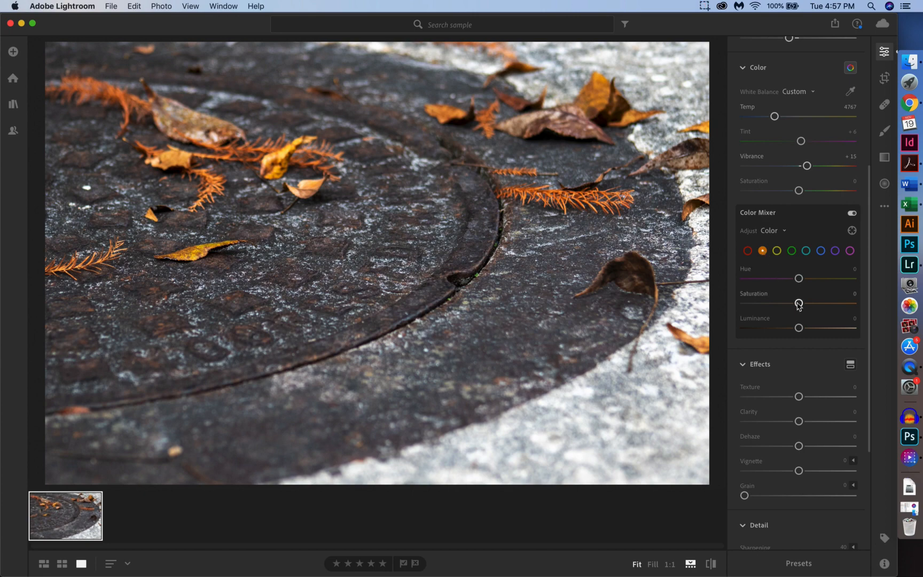
pyautogui.moveTo(800, 305); pyautogui.dragTo(798, 329)
pyautogui.moveTo(789, 303)
pyautogui.mouseDown()
pyautogui.moveTo(737, 304)
pyautogui.moveTo(772, 305)
pyautogui.mouseUp()
pyautogui.click(784, 231)
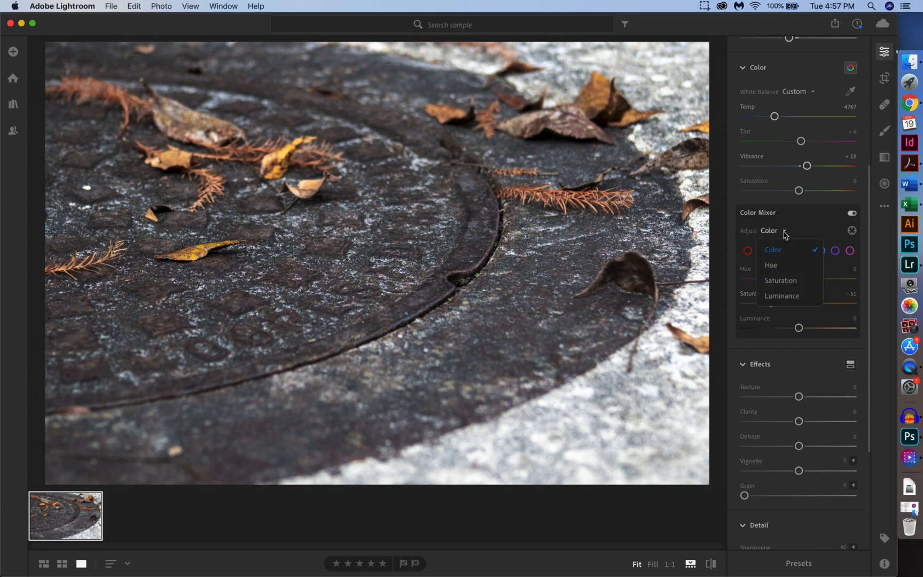
pyautogui.click(783, 233)
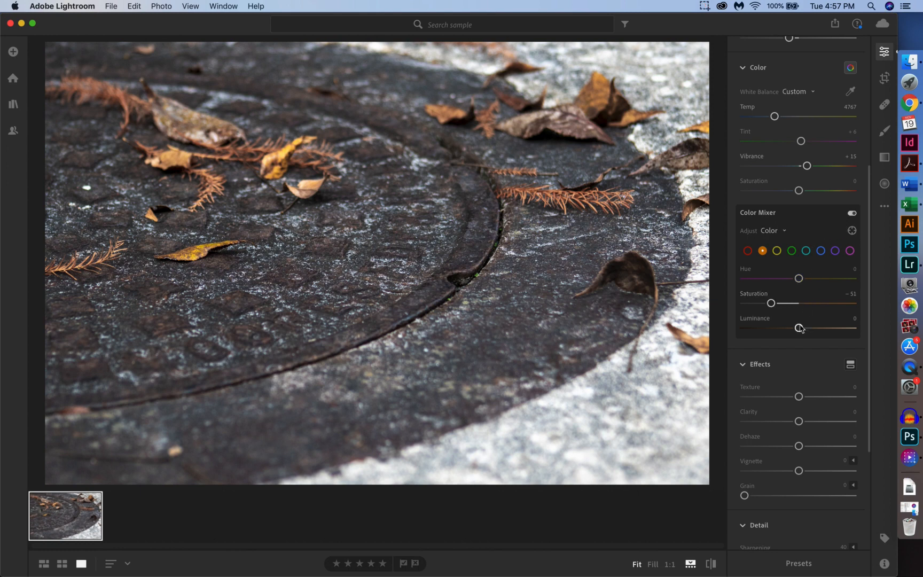
pyautogui.moveTo(771, 303); pyautogui.dragTo(778, 303)
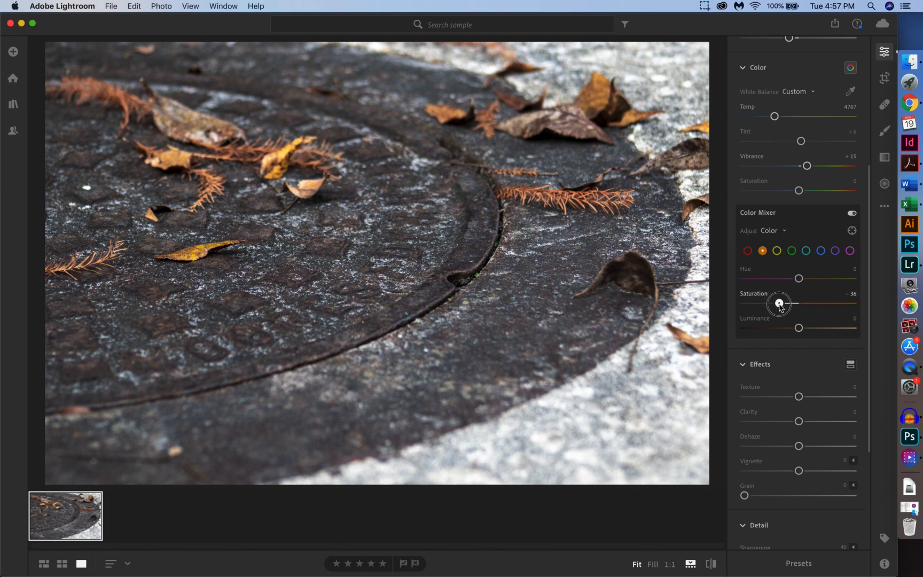
# Set the photo's Clarity to +18 and its Sharpening to 54.
pyautogui.scroll(-5, 779, 299)
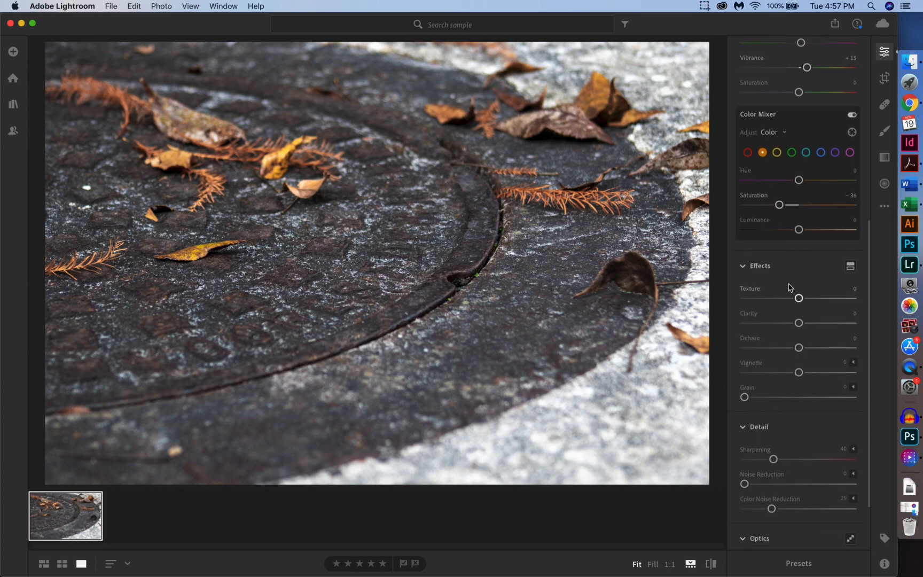
pyautogui.scroll(-1, 787, 283)
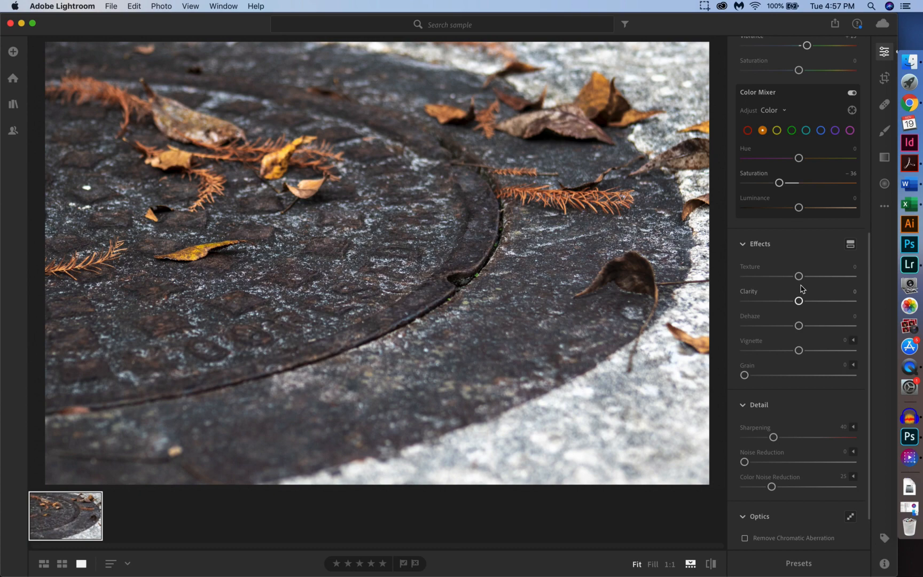
pyautogui.moveTo(798, 301)
pyautogui.mouseDown()
pyautogui.moveTo(807, 303)
pyautogui.moveTo(789, 300)
pyautogui.moveTo(810, 304)
pyautogui.mouseUp()
pyautogui.scroll(-2, 798, 324)
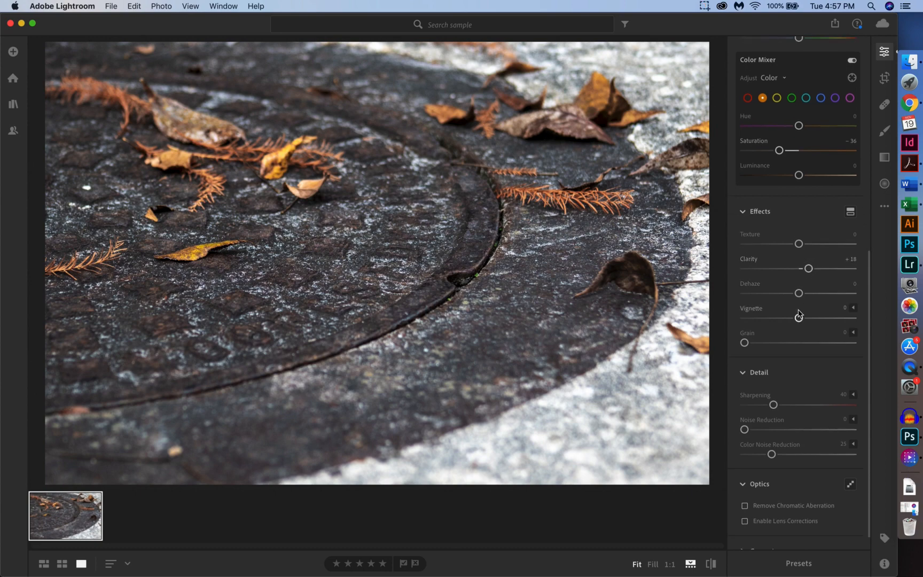
pyautogui.moveTo(773, 385)
pyautogui.mouseDown()
pyautogui.moveTo(797, 384)
pyautogui.moveTo(772, 384)
pyautogui.moveTo(797, 384)
pyautogui.moveTo(782, 385)
pyautogui.mouseUp()
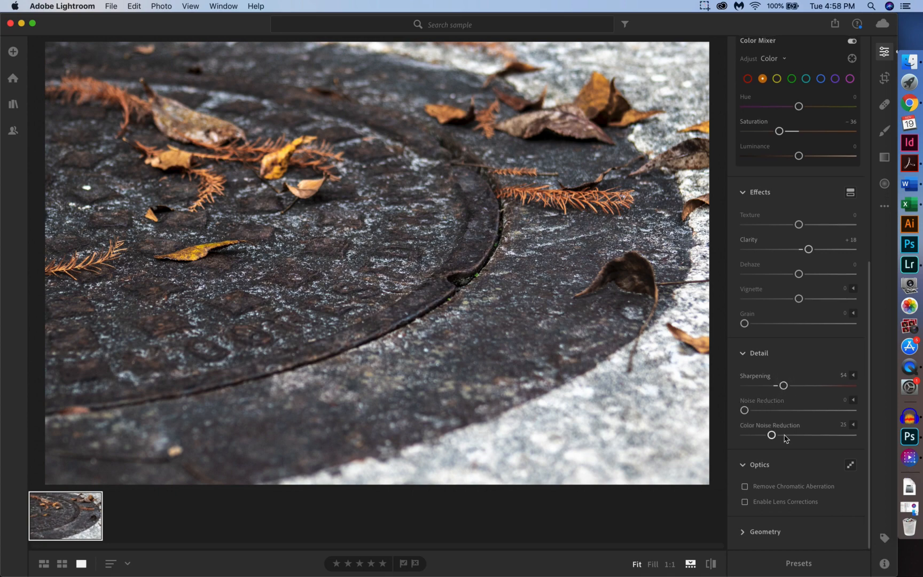
# Try out the Vignette effect on the photo and return it to 0.
pyautogui.scroll(3, 783, 436)
pyautogui.scroll(1, 784, 435)
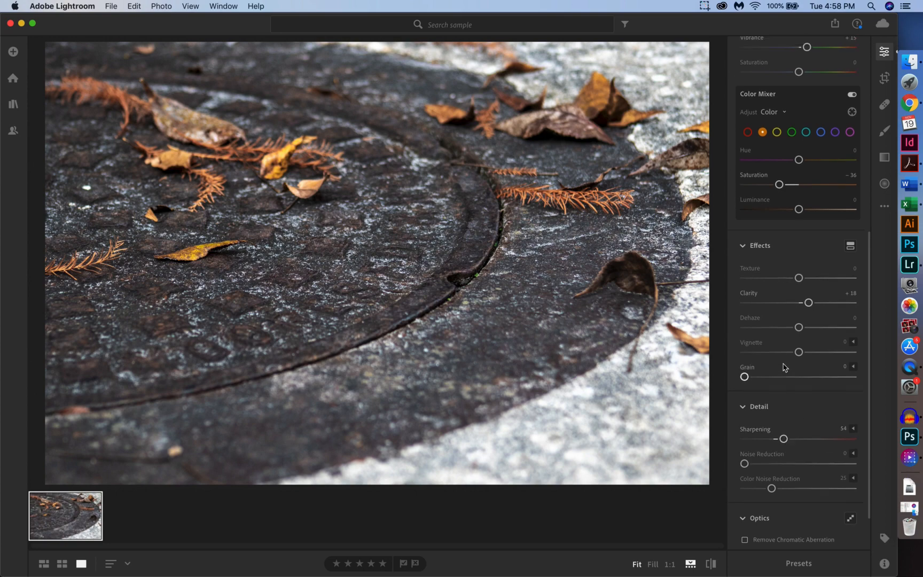
pyautogui.moveTo(799, 354)
pyautogui.mouseDown()
pyautogui.moveTo(783, 352)
pyautogui.moveTo(811, 356)
pyautogui.moveTo(801, 354)
pyautogui.mouseUp()
pyautogui.scroll(-5, 777, 398)
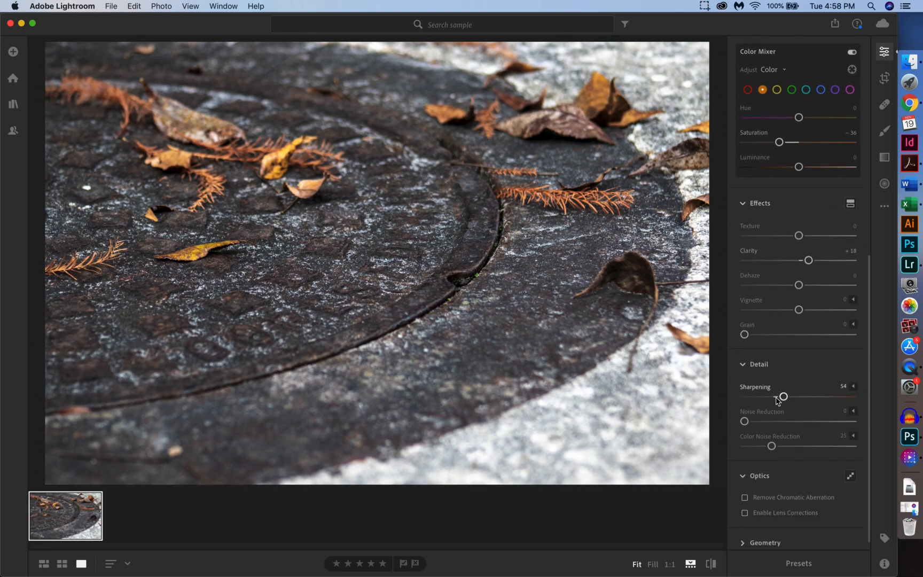
# Compare the edited manhole cover photo with its original, unedited version.
pyautogui.scroll(10, 776, 399)
pyautogui.scroll(2, 777, 399)
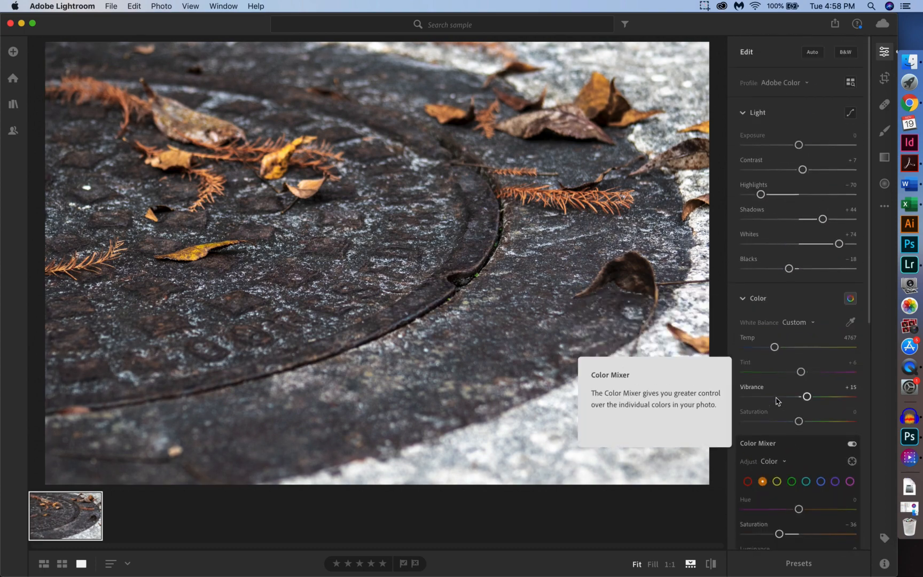
pyautogui.click(711, 565)
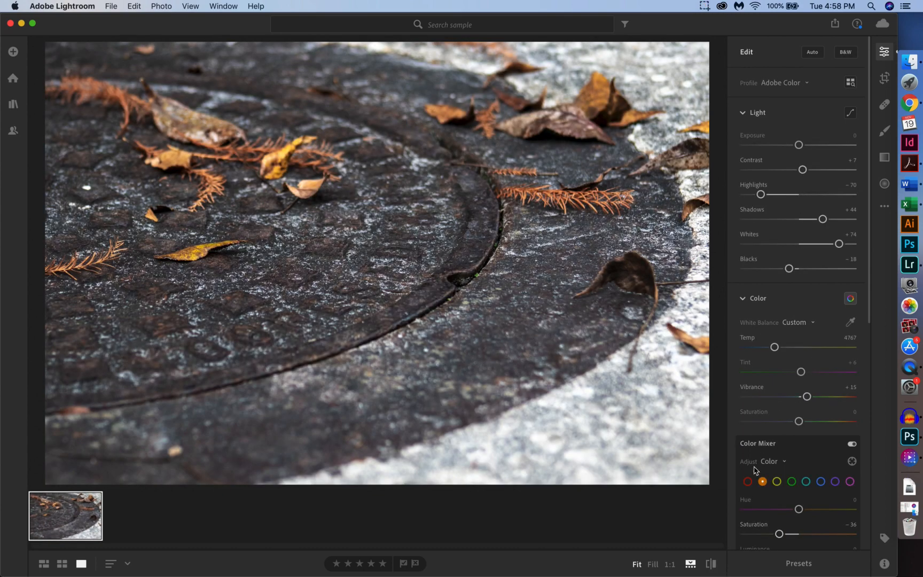
# Try cropping the photo from its lower-right corner at the original aspect ratio, restore the full frame and leave cropping.
pyautogui.click(885, 77)
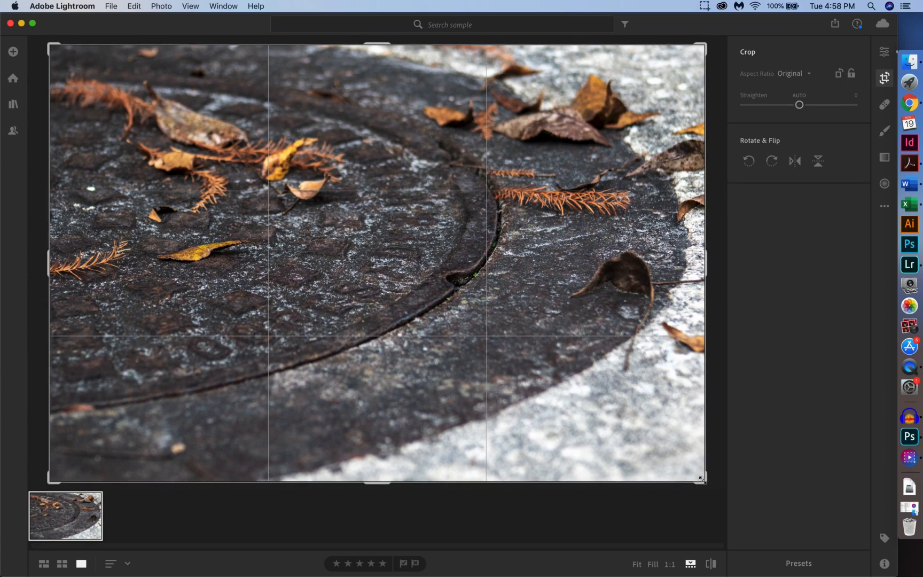
pyautogui.moveTo(704, 479)
pyautogui.mouseDown()
pyautogui.moveTo(687, 449)
pyautogui.moveTo(709, 490)
pyautogui.moveTo(663, 428)
pyautogui.moveTo(711, 484)
pyautogui.mouseUp()
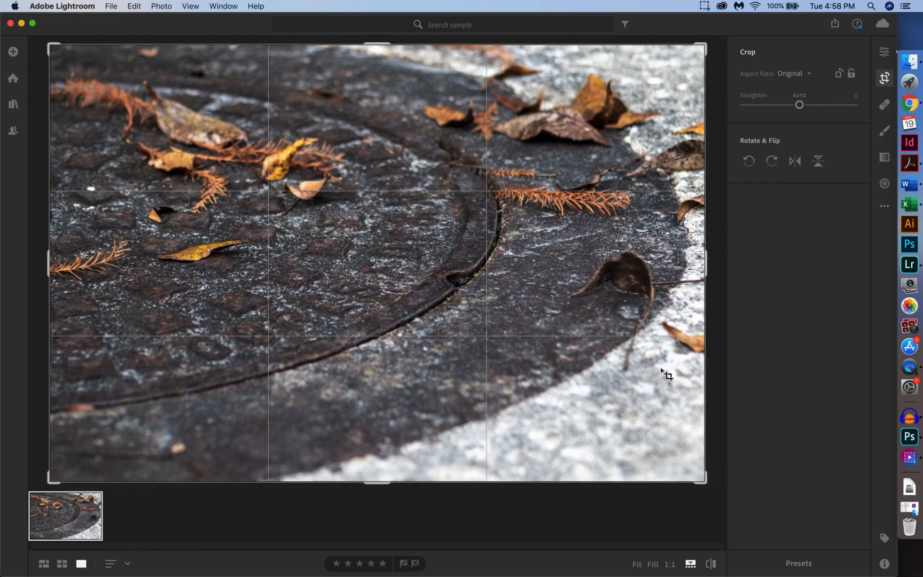
pyautogui.click(884, 52)
pyautogui.click(884, 78)
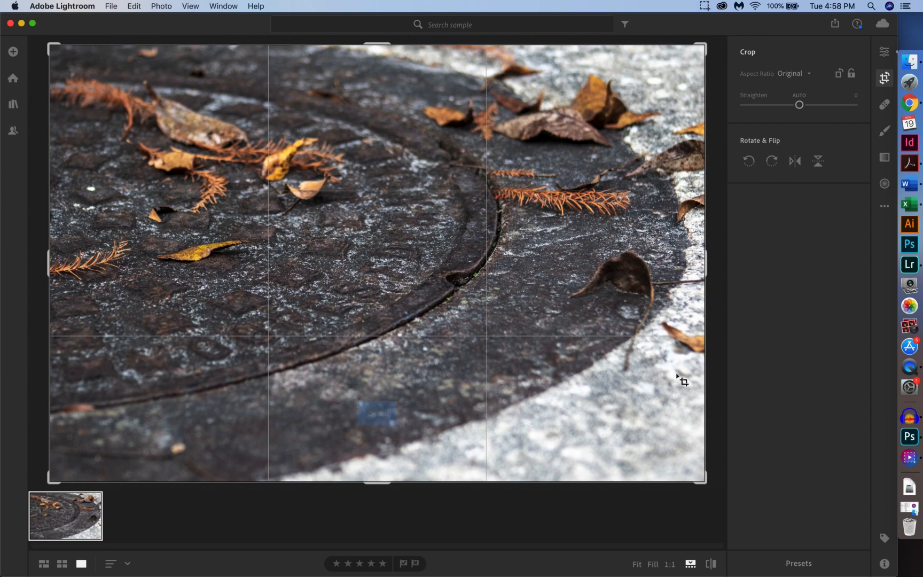
pyautogui.moveTo(697, 478)
pyautogui.mouseDown()
pyautogui.moveTo(685, 449)
pyautogui.moveTo(704, 478)
pyautogui.mouseUp()
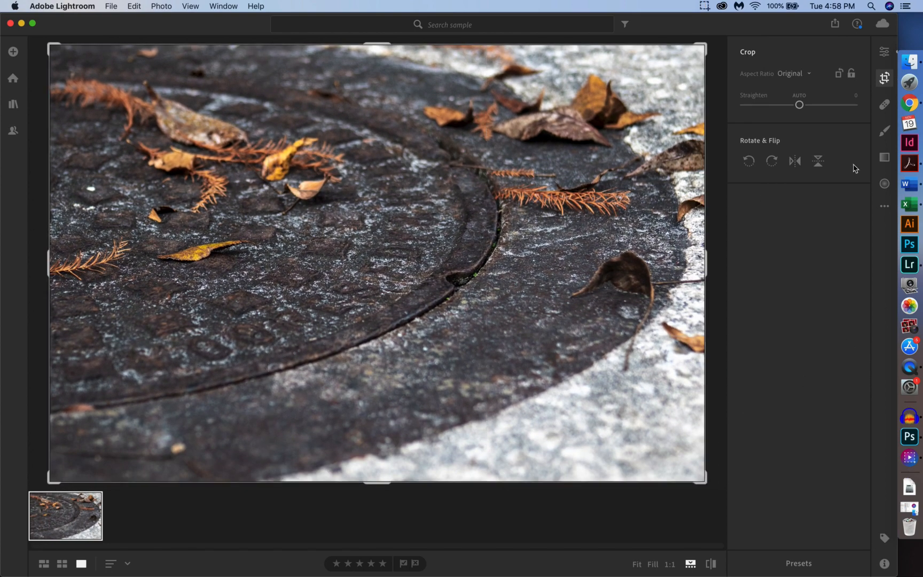
pyautogui.click(884, 78)
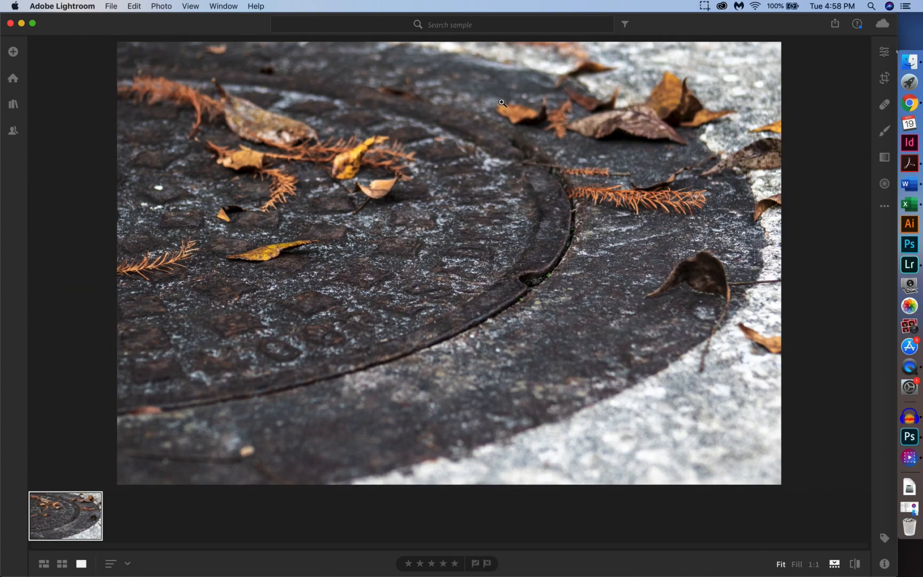
# Export the edited photo to the Desktop as a small JPG at 90% quality, with all metadata, the original file name and sRGB.
pyautogui.click(111, 6)
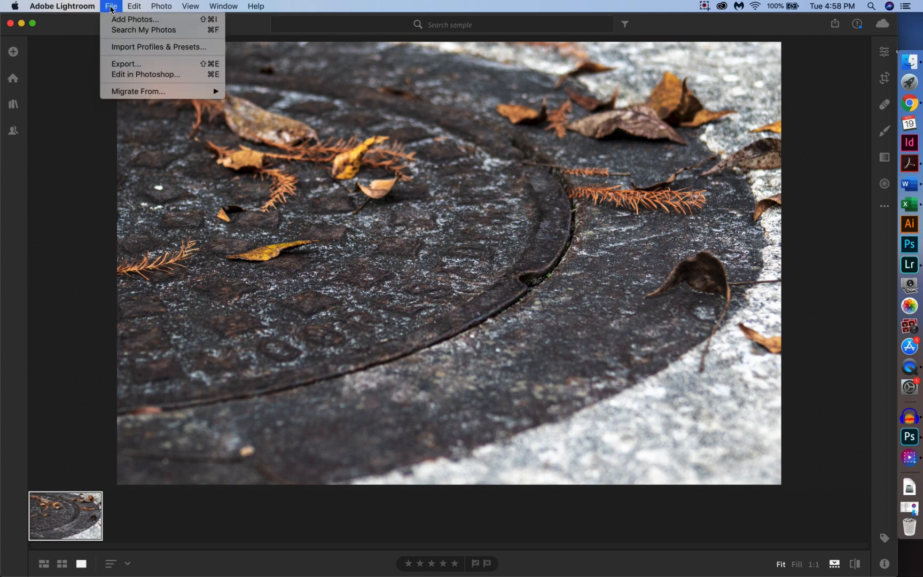
pyautogui.click(150, 66)
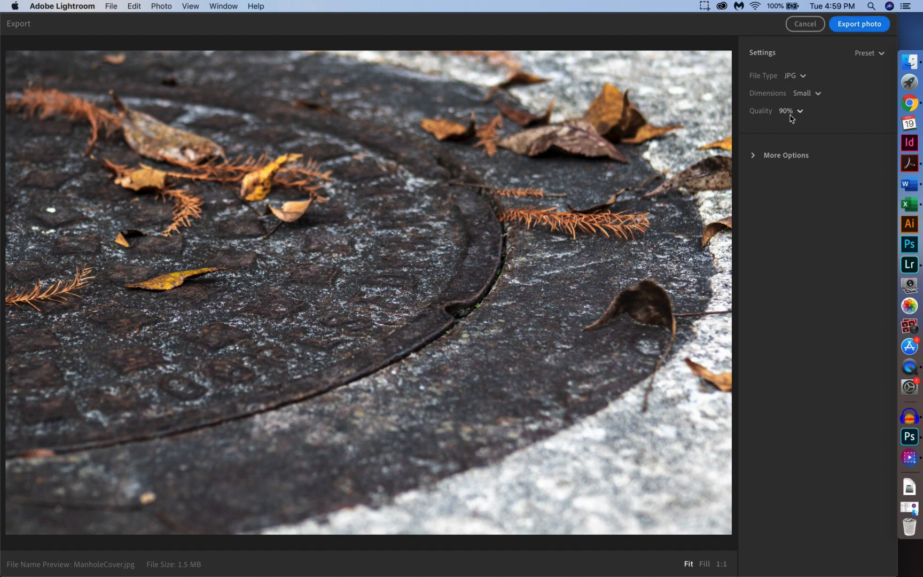
pyautogui.click(756, 156)
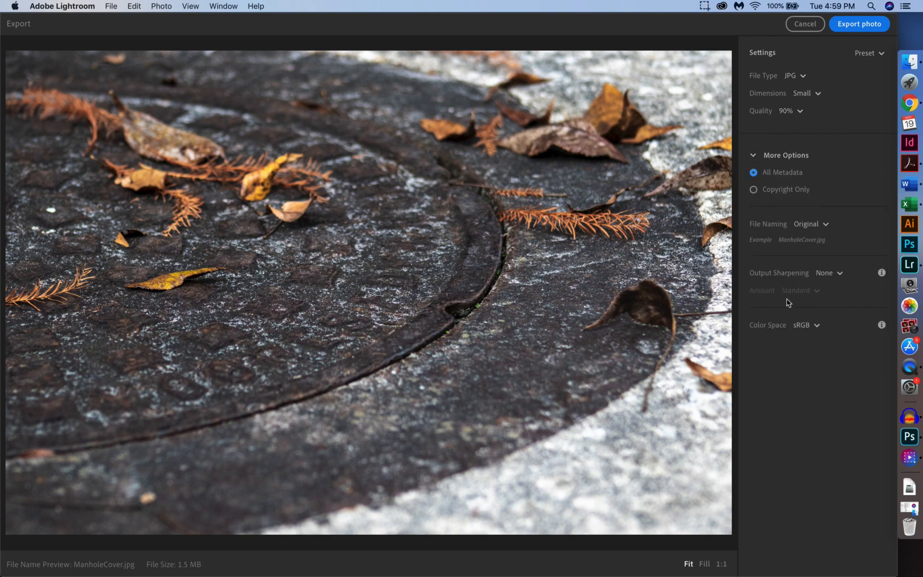
pyautogui.click(865, 27)
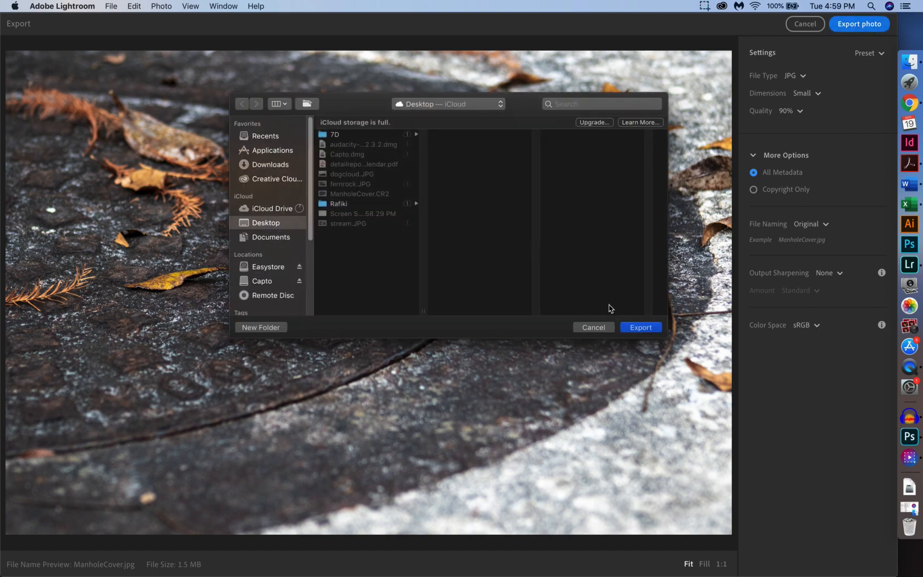
pyautogui.click(644, 330)
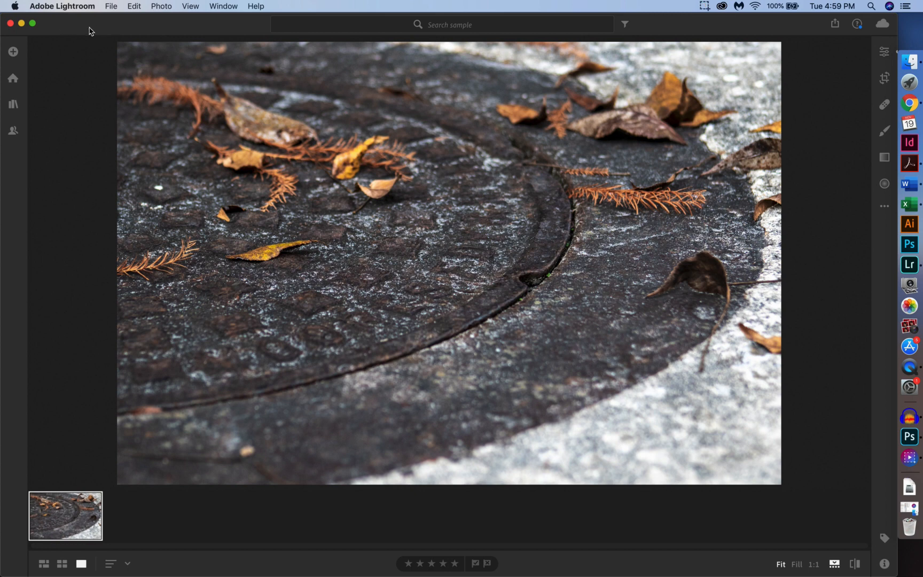
# Minimize Lightroom and open the exported ManholeCover.jpg and the raw ManholeCover.CR2 from the desktop to compare them.
pyautogui.click(21, 23)
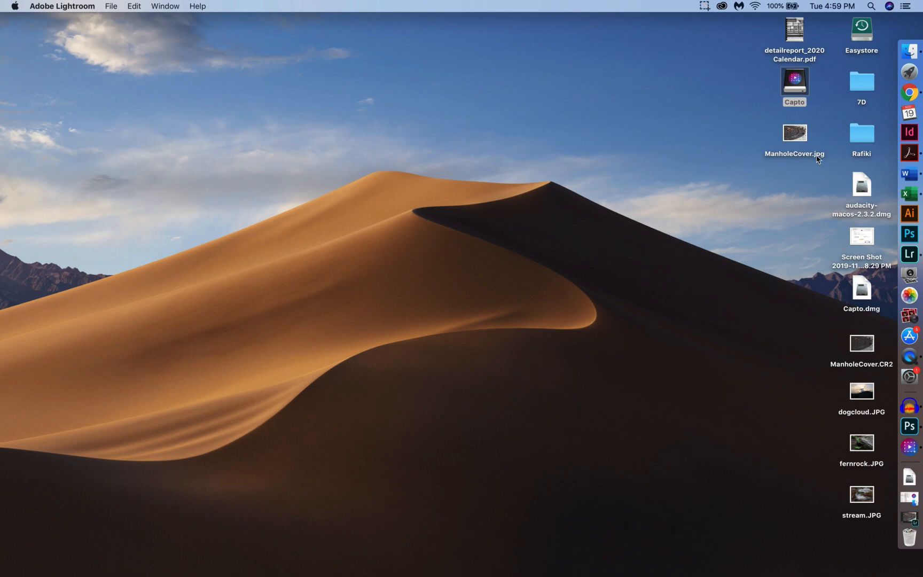
pyautogui.doubleClick(795, 135)
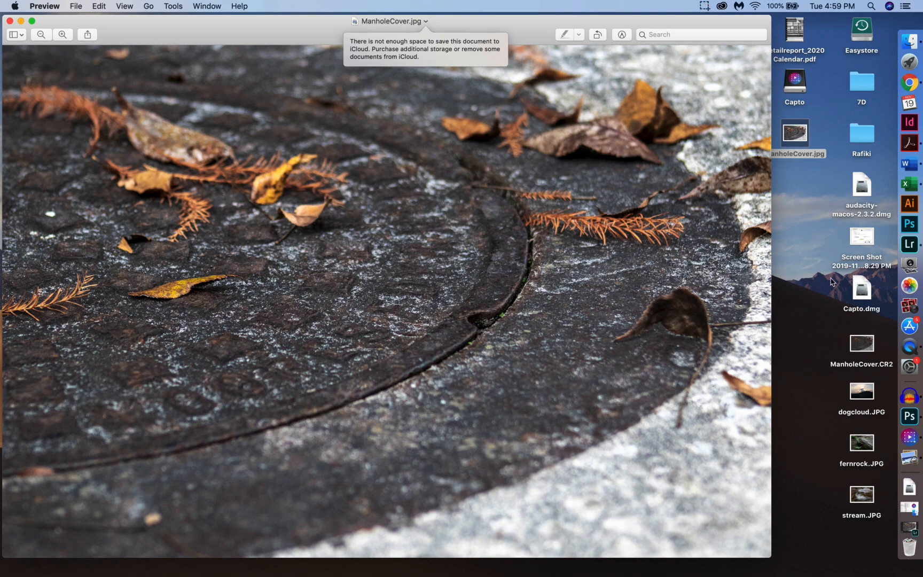
pyautogui.doubleClick(862, 346)
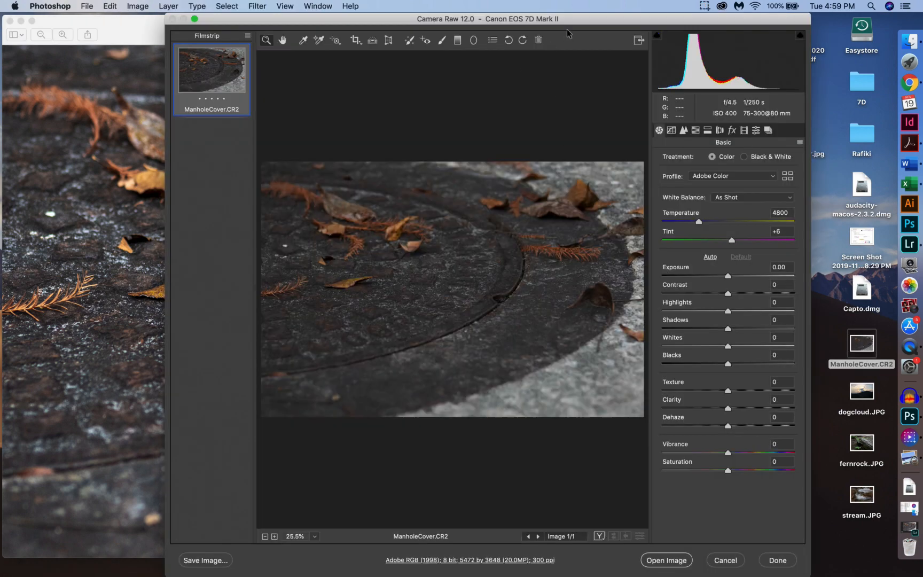
pyautogui.moveTo(565, 21); pyautogui.dragTo(594, 112)
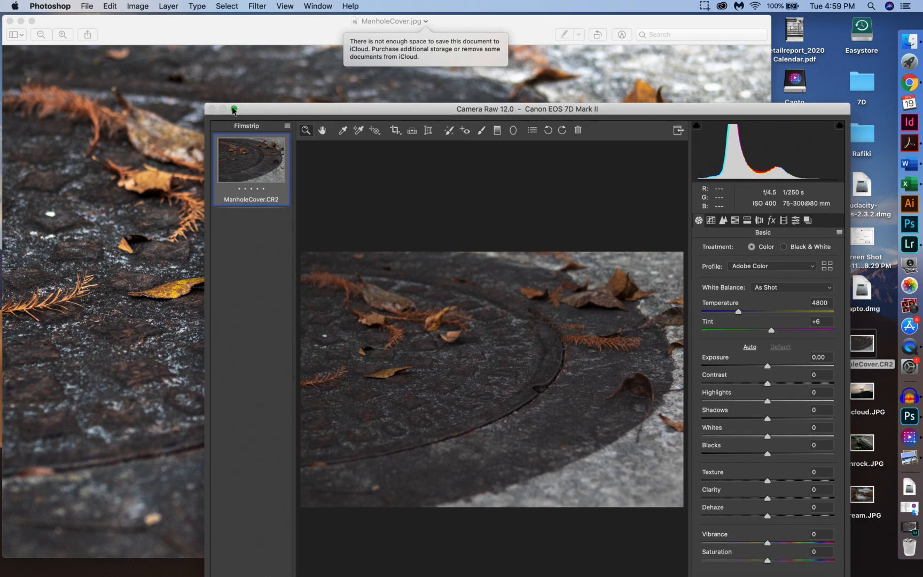
pyautogui.moveTo(719, 110); pyautogui.dragTo(728, 28)
# Close the raw file in Camera Raw and bring the ManholeCover.jpg preview window into clear view on the desktop.
pyautogui.click(775, 572)
pyautogui.click(424, 28)
pyautogui.moveTo(226, 26); pyautogui.dragTo(275, 30)
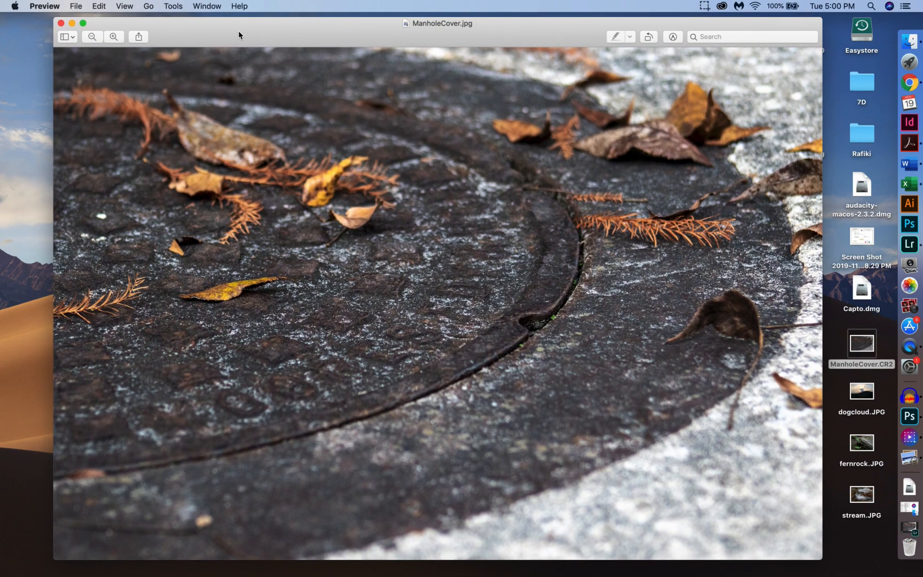